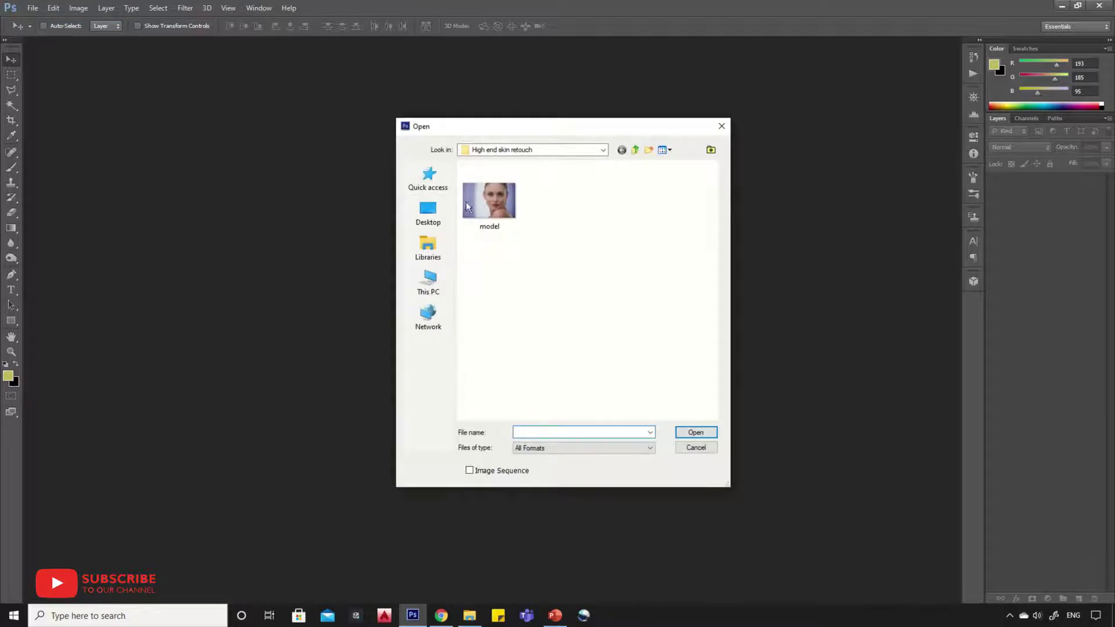
Open the model image and duplicate its Background layer as Background copy.
{"action": "double_click", "coordinate": [496, 204]}
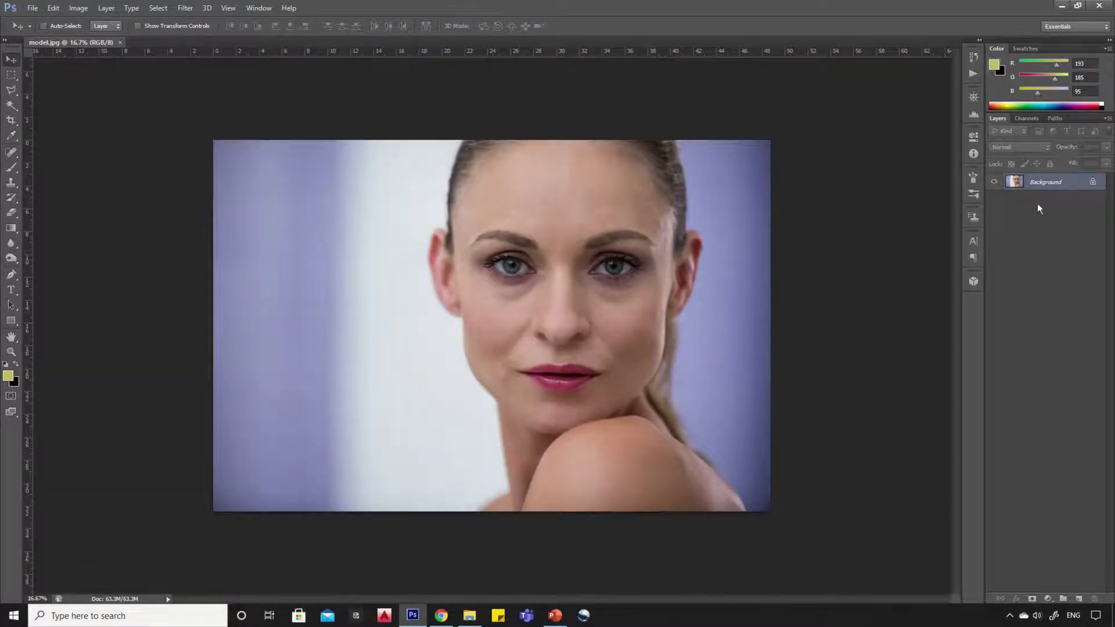
{"action": "right_click", "coordinate": [1062, 183]}
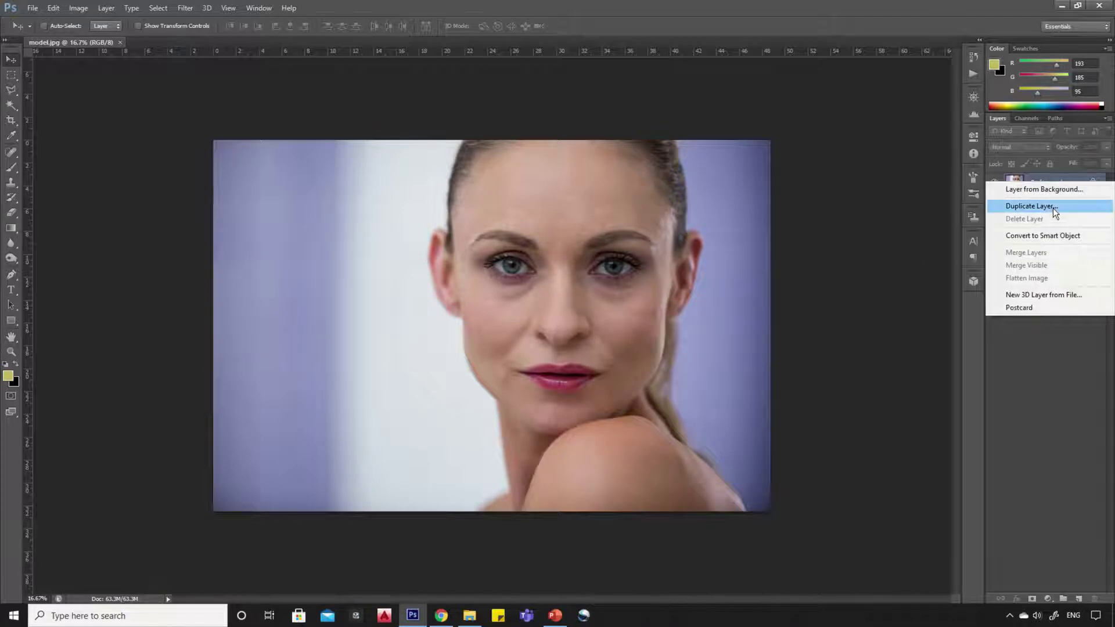
{"action": "left_click", "coordinate": [1051, 206]}
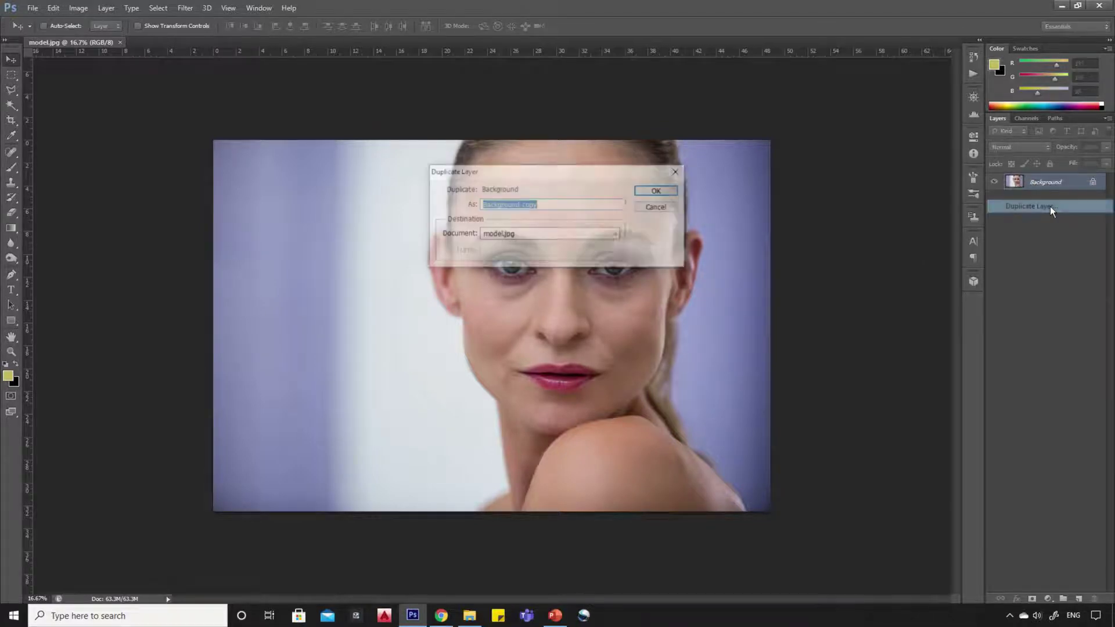
{"action": "left_click", "coordinate": [666, 193]}
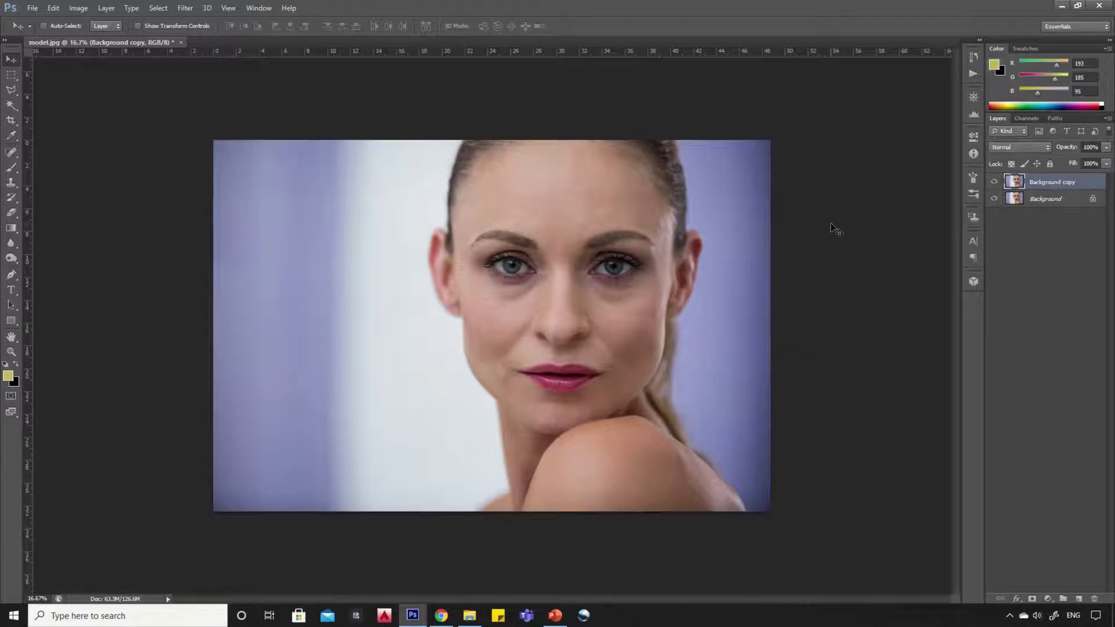
Invert the colours of the Background copy layer and set its blend mode to Vivid Light.
{"action": "key", "text": "ctrl+i"}
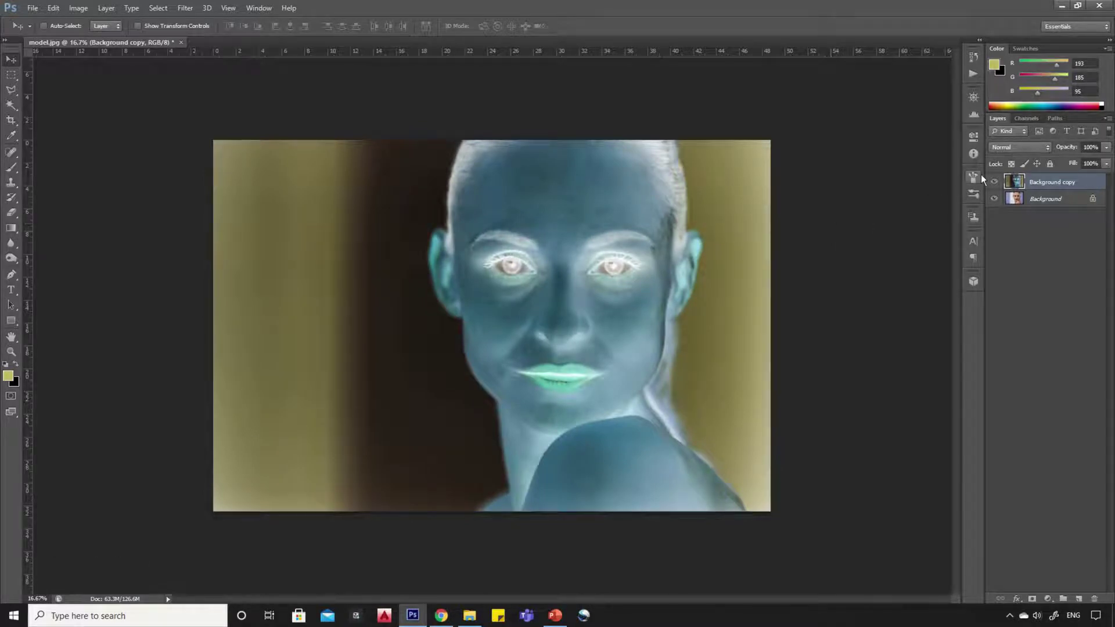
{"action": "left_click", "coordinate": [1015, 148]}
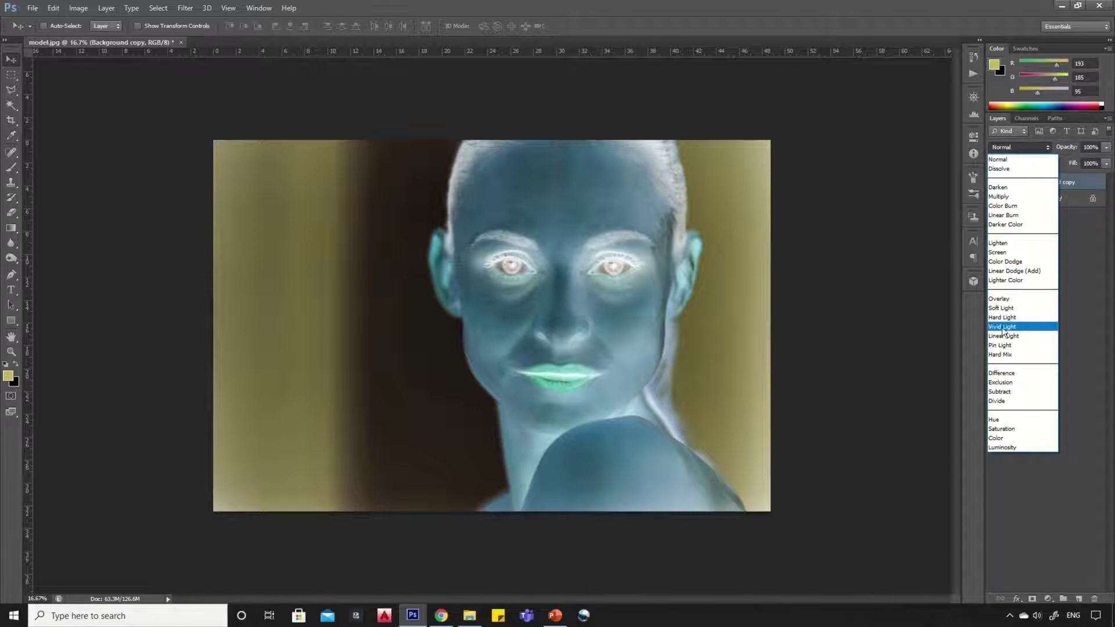
{"action": "left_click", "coordinate": [1022, 327]}
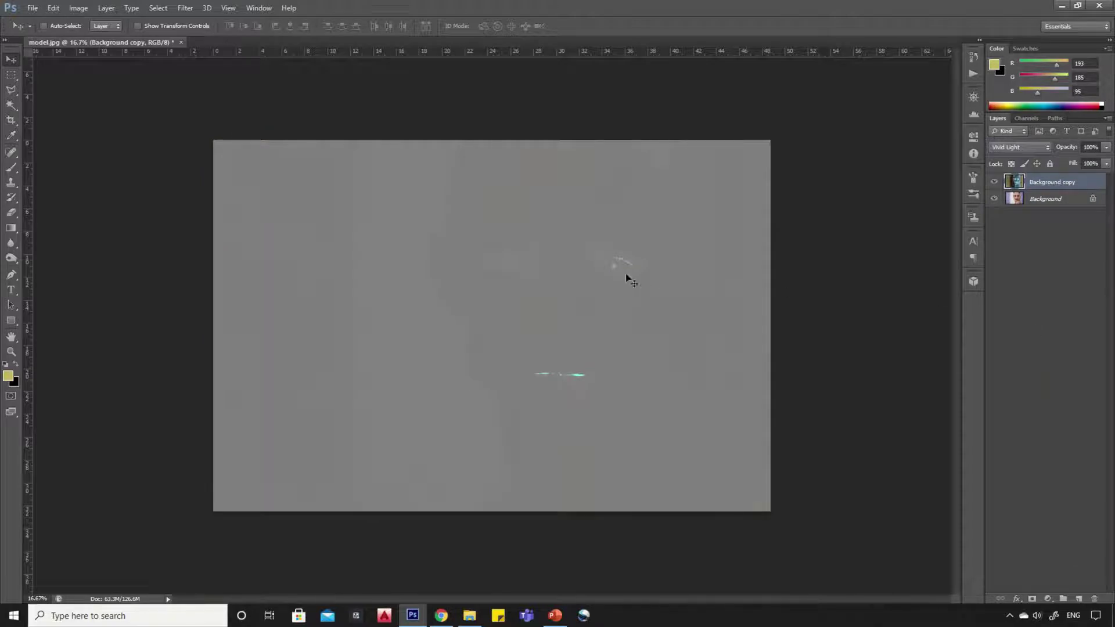
Apply a High Pass filter with a 24-pixel radius to the Background copy layer.
{"action": "left_click", "coordinate": [187, 9]}
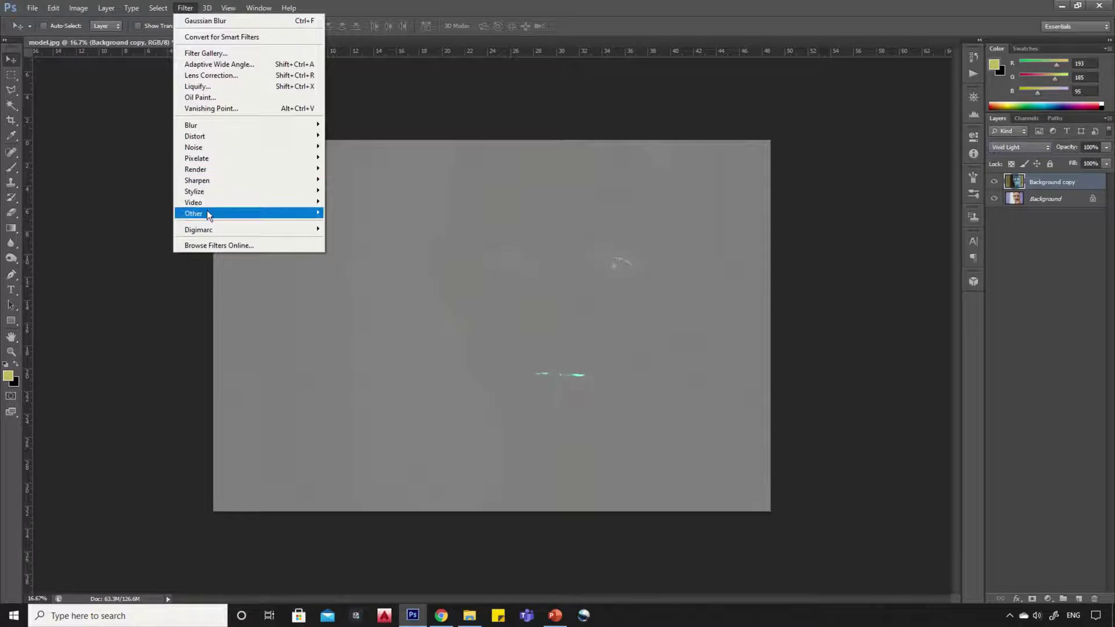
{"action": "mouse_move", "coordinate": [208, 212]}
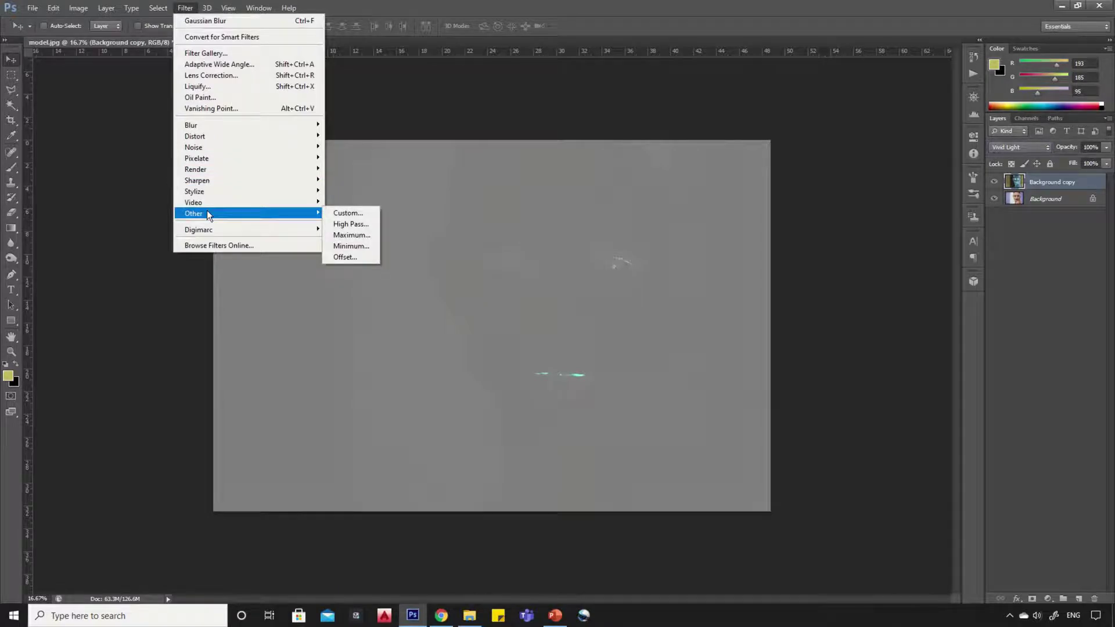
{"action": "left_click", "coordinate": [348, 224]}
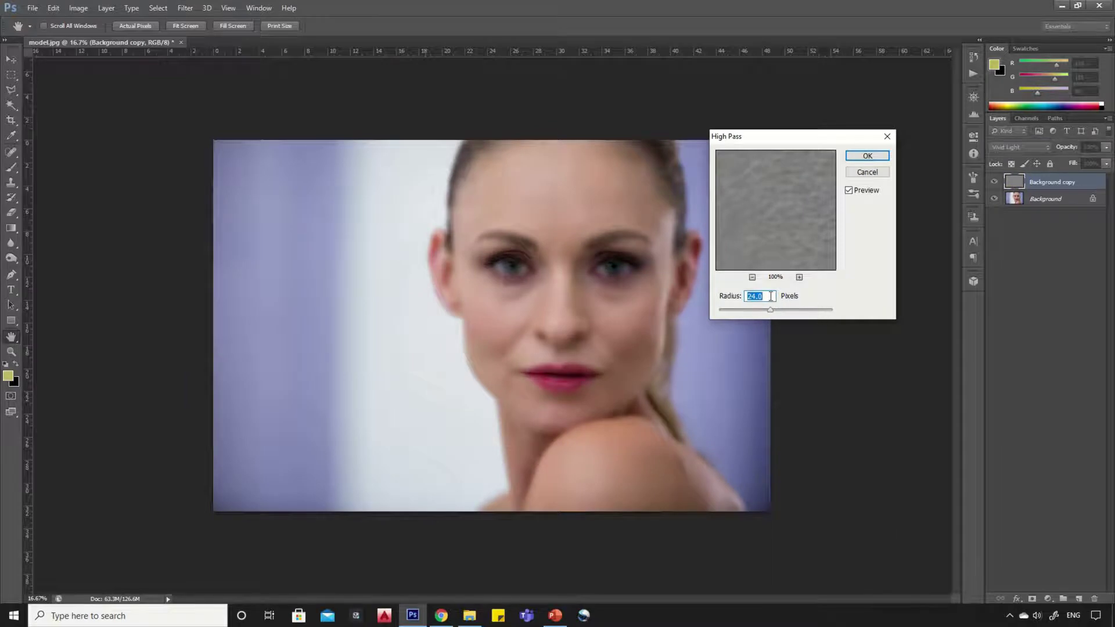
{"action": "type", "text": "24"}
{"action": "left_click", "coordinate": [868, 158]}
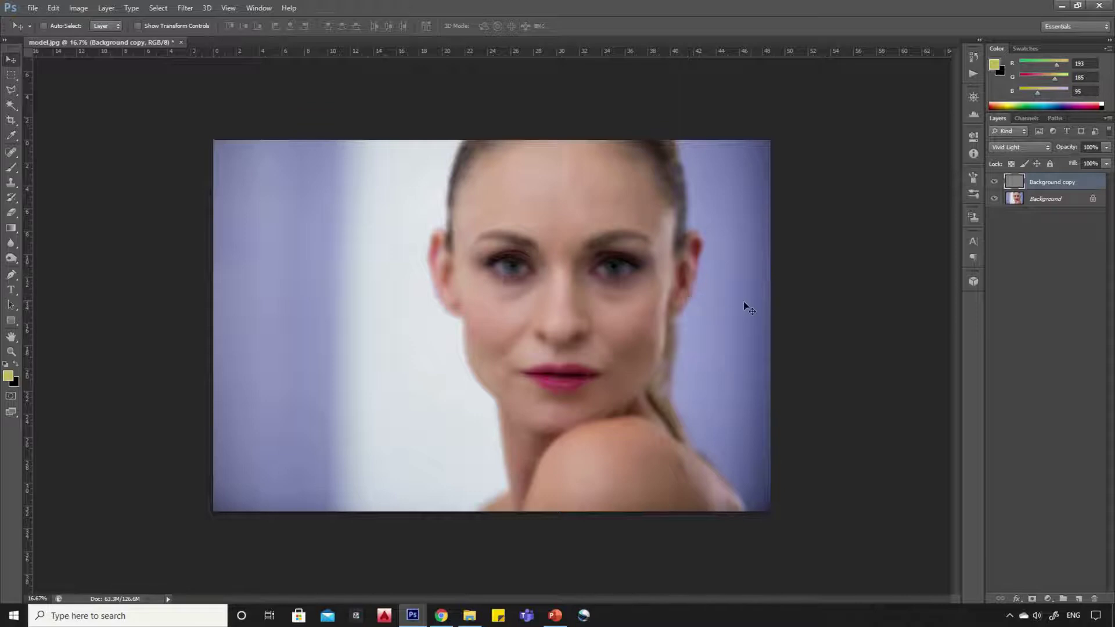
Apply a Gaussian Blur with a 4-pixel radius to the Background copy layer.
{"action": "scroll", "coordinate": [534, 343], "scroll_direction": "up", "scroll_amount": 1}
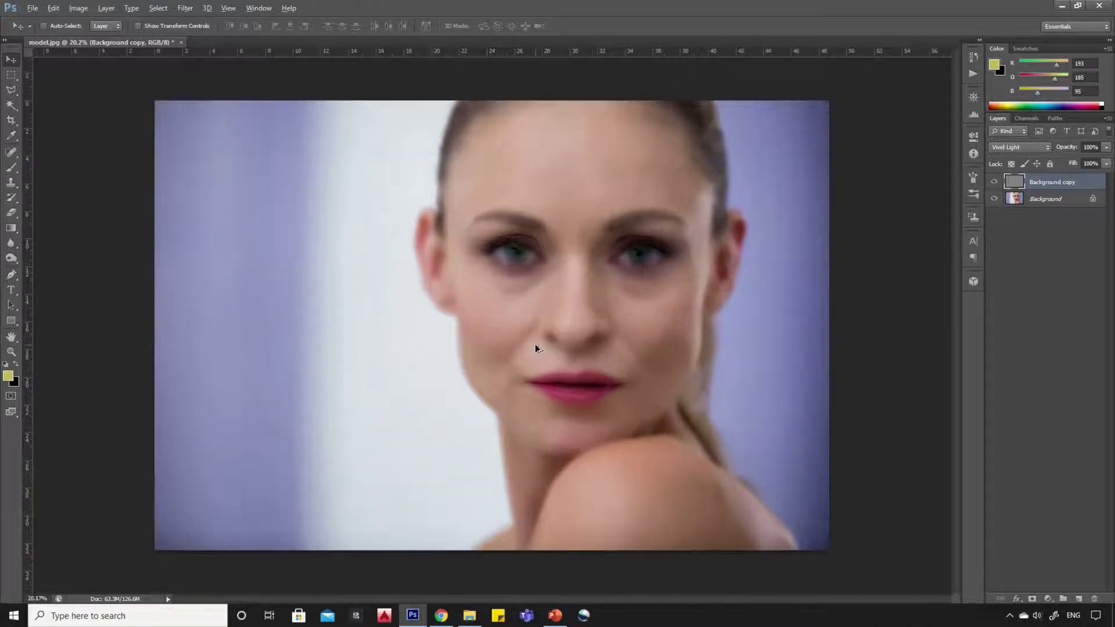
{"action": "scroll", "coordinate": [454, 347], "scroll_direction": "up", "scroll_amount": 2}
{"action": "scroll", "coordinate": [472, 382], "scroll_direction": "down", "scroll_amount": 2}
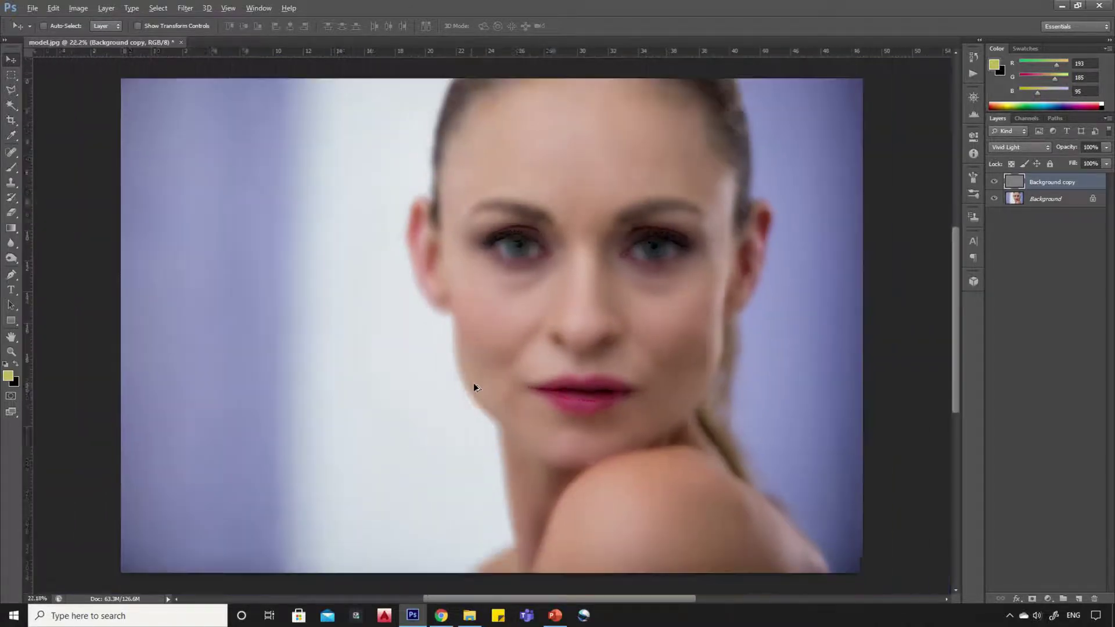
{"action": "left_click", "coordinate": [186, 9]}
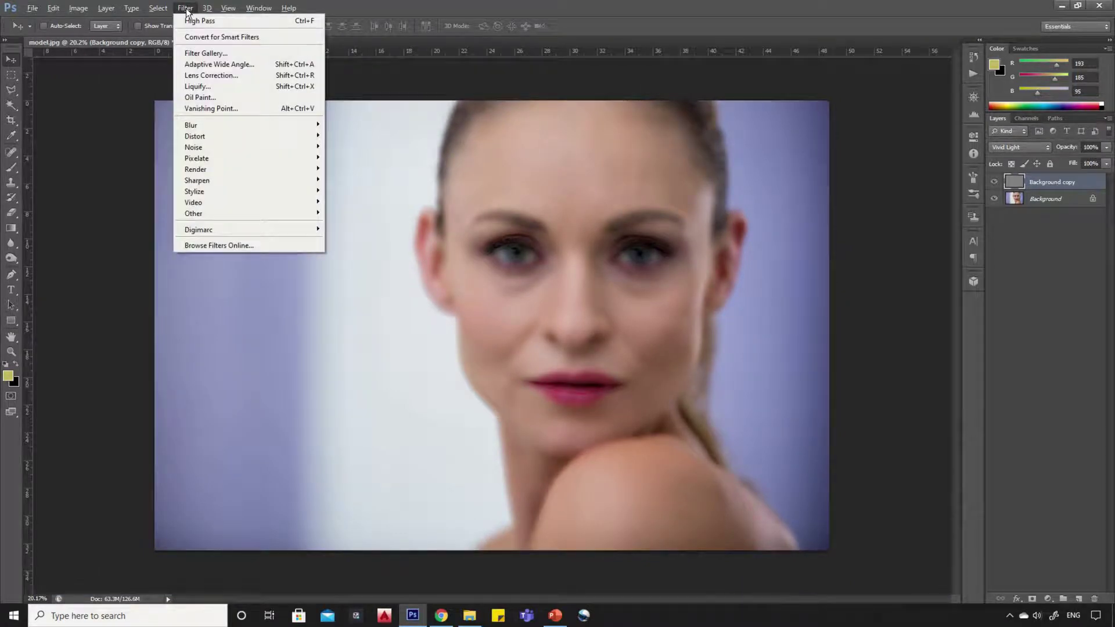
{"action": "mouse_move", "coordinate": [214, 124]}
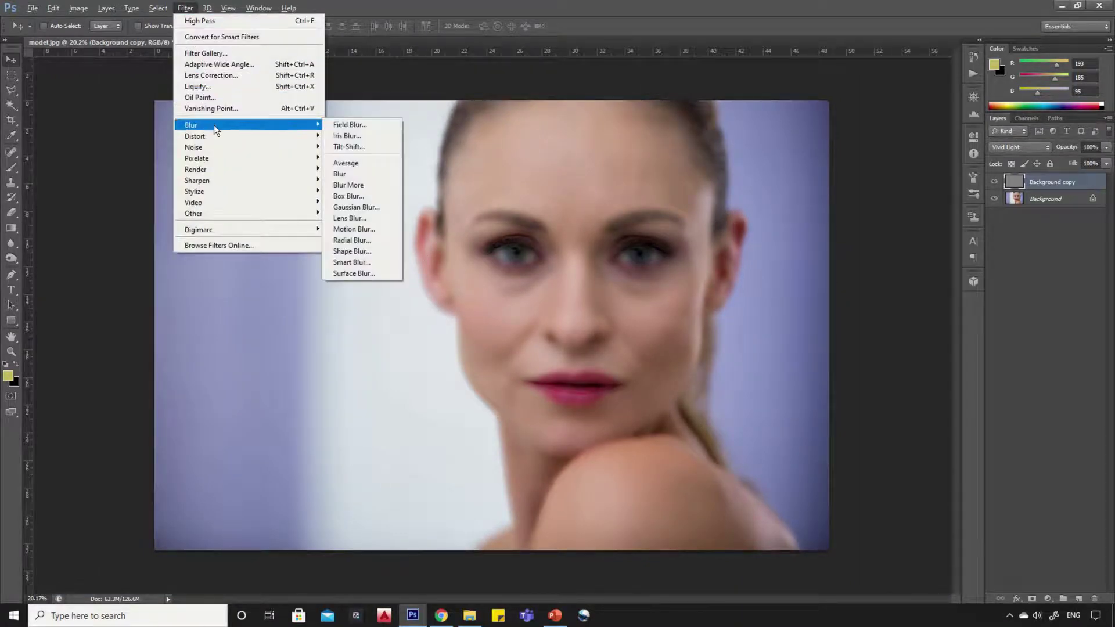
{"action": "left_click", "coordinate": [356, 207]}
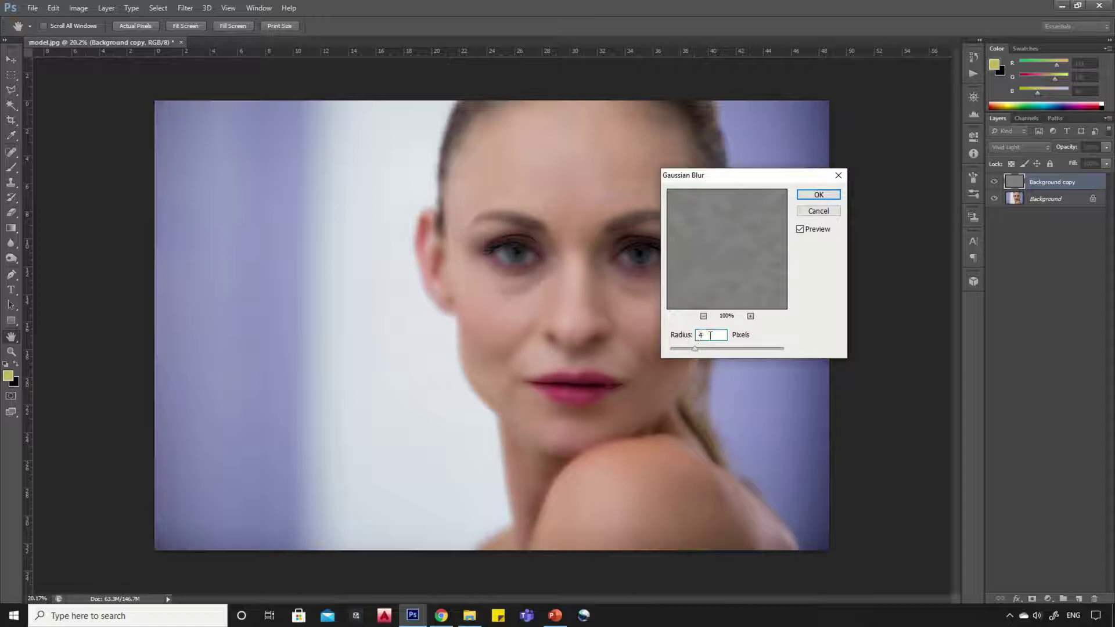
{"action": "left_click", "coordinate": [819, 195]}
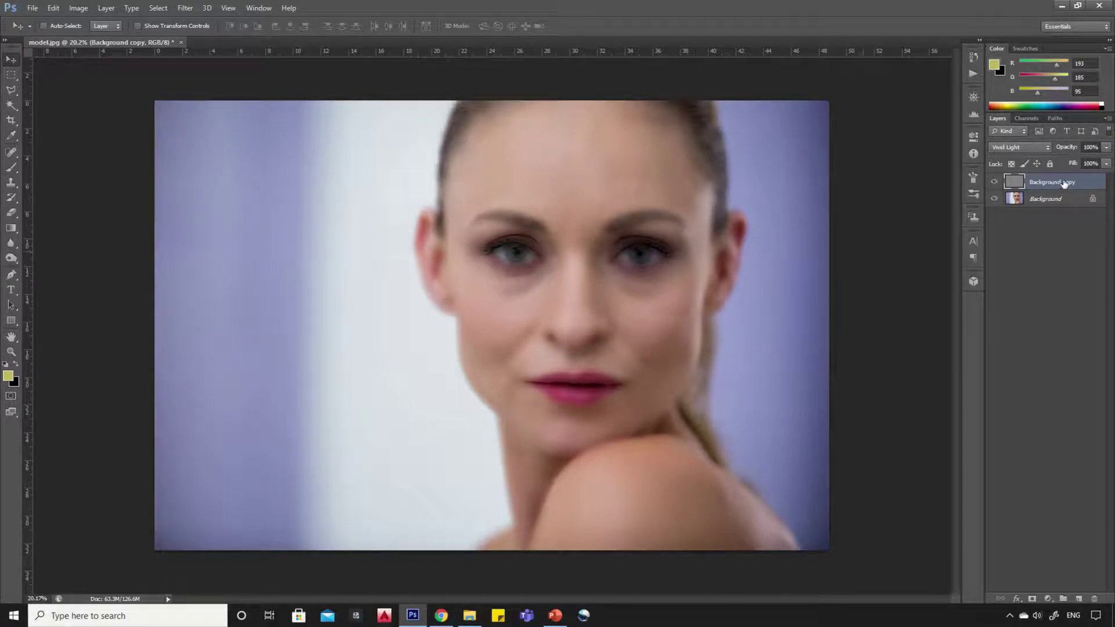
Add a black hide-all layer mask to the Background copy layer and keep white as the foreground colour.
{"action": "key", "text": "alt"}
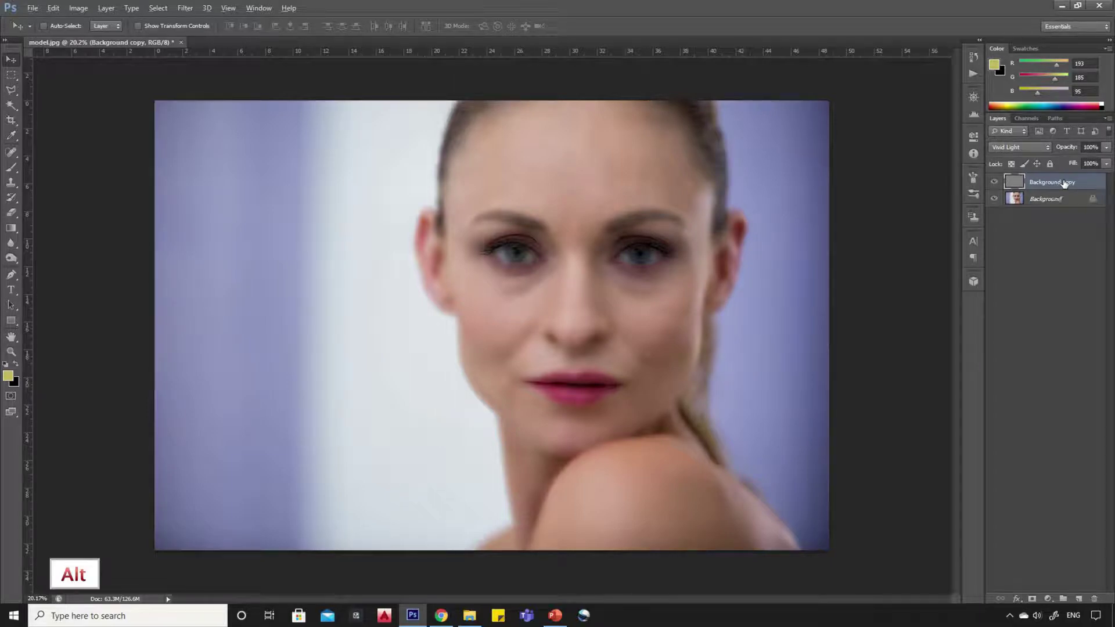
{"action": "left_click", "coordinate": [1031, 598], "text": "alt"}
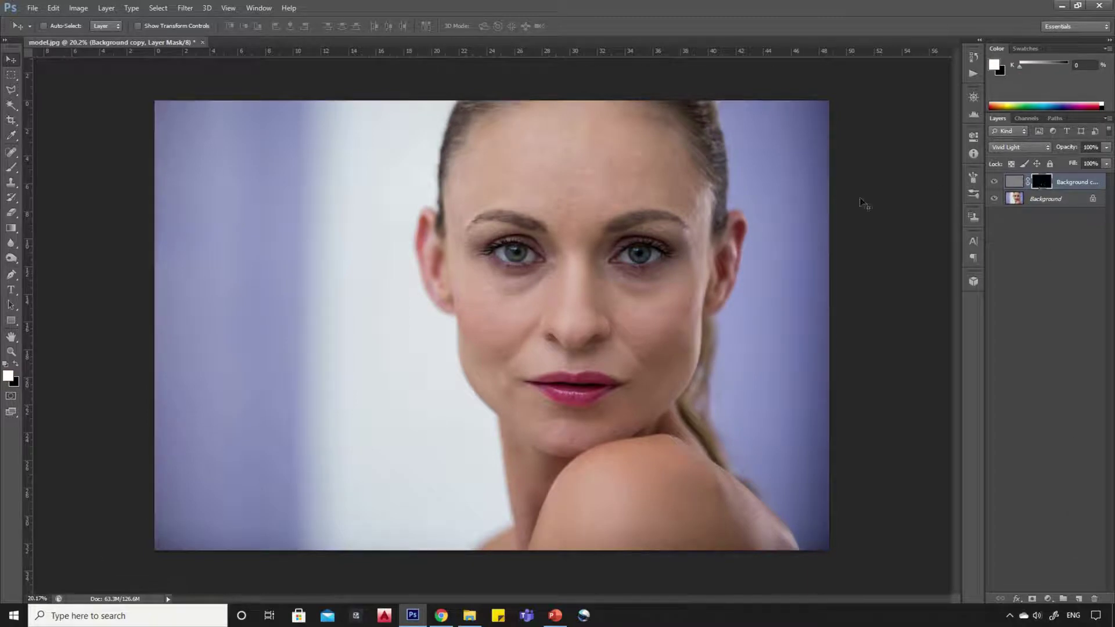
{"action": "left_click", "coordinate": [9, 375]}
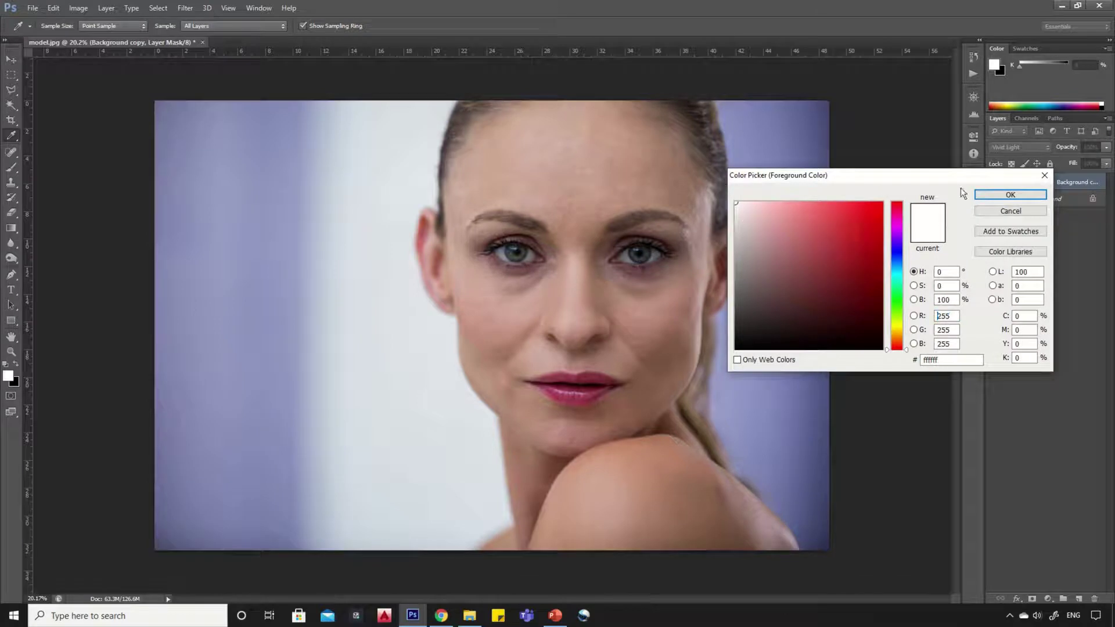
{"action": "left_click", "coordinate": [997, 194]}
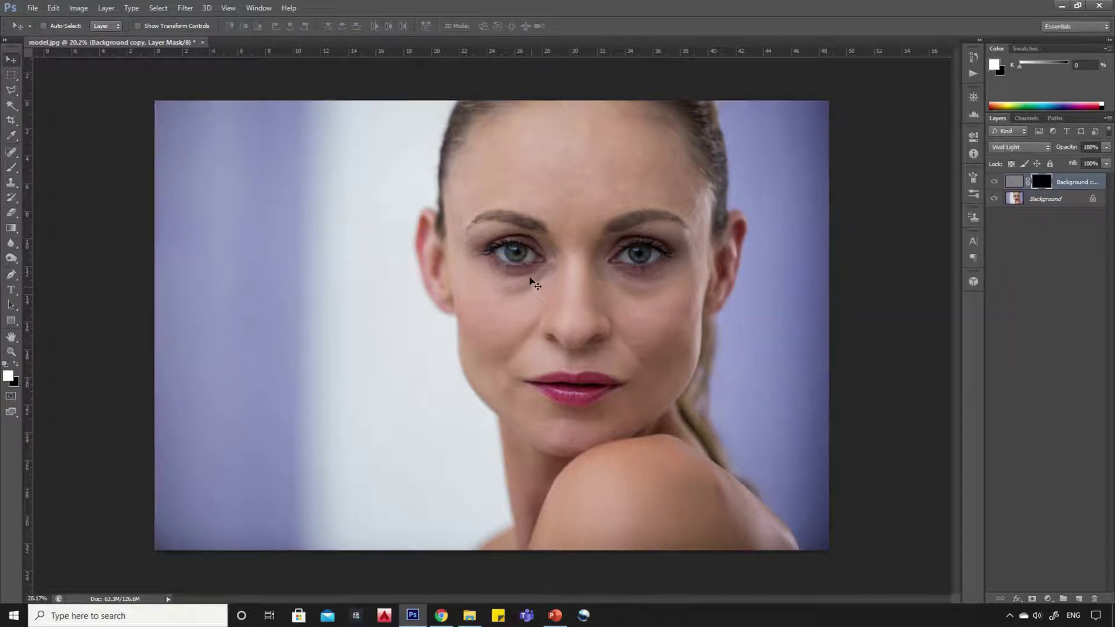
Paint white on the layer mask over the forehead with the Brush tool to smooth its skin.
{"action": "left_click", "coordinate": [12, 169]}
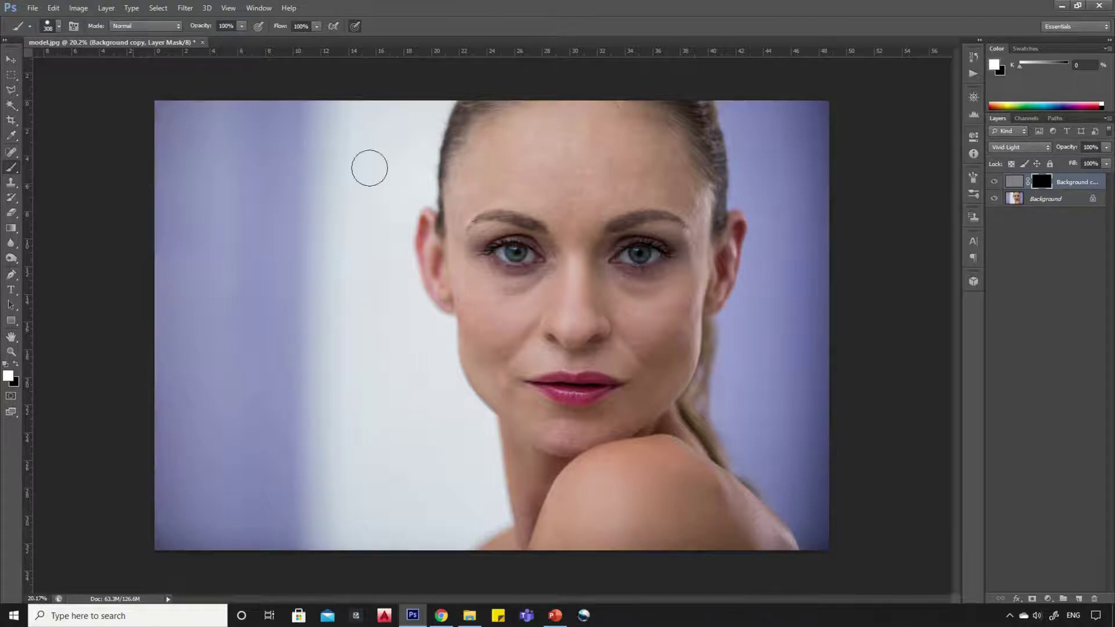
{"action": "scroll", "coordinate": [584, 102], "scroll_direction": "up", "scroll_amount": 1}
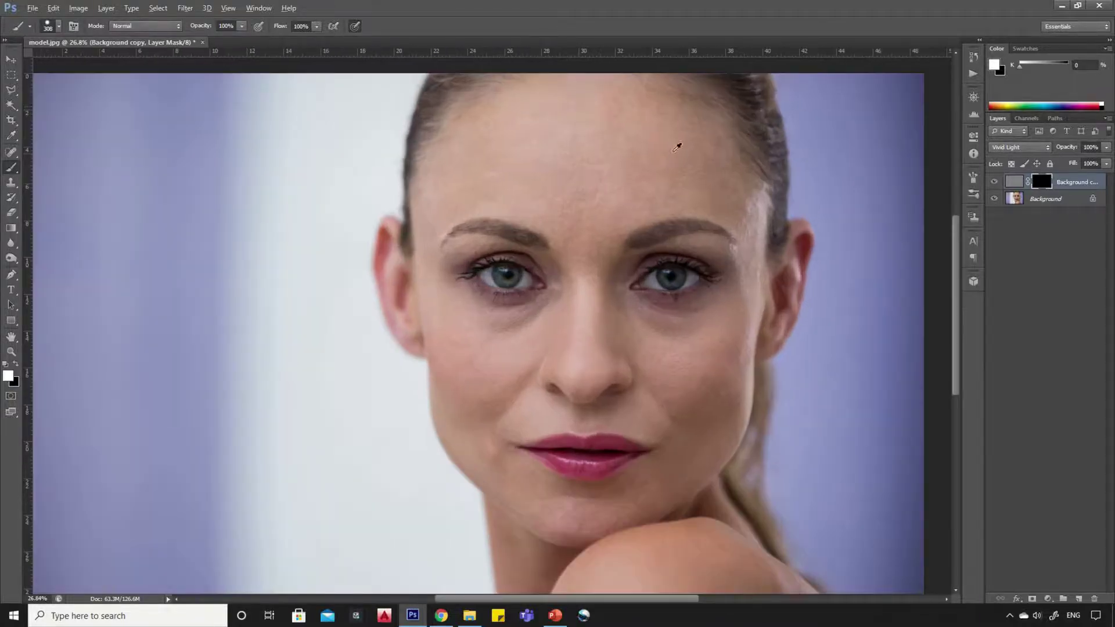
{"action": "scroll", "coordinate": [737, 65], "scroll_direction": "up", "scroll_amount": 2}
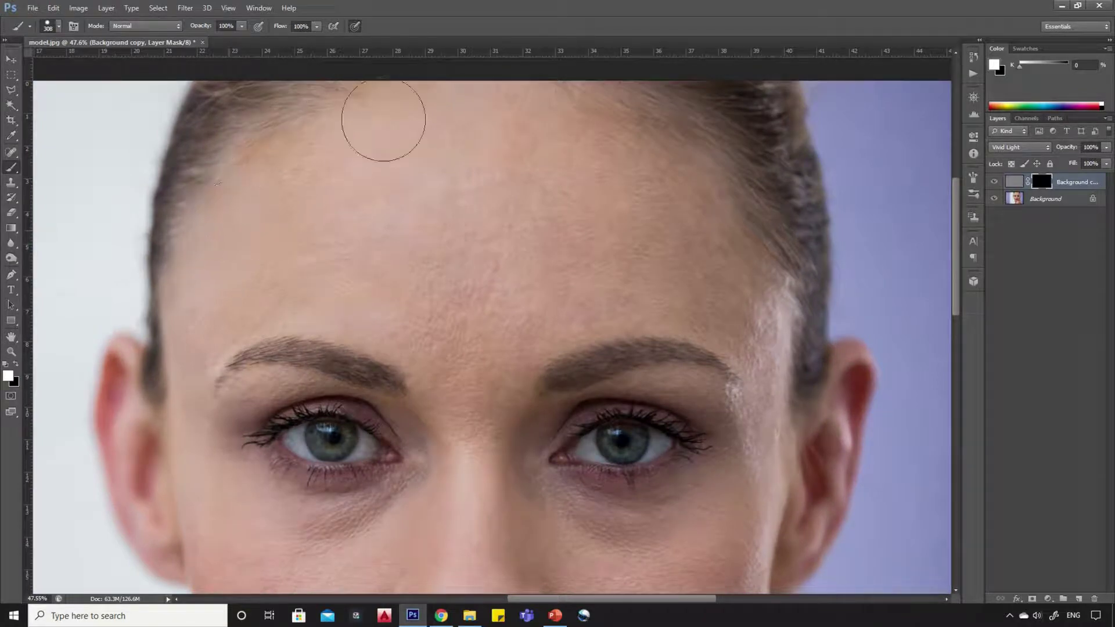
{"action": "mouse_move", "coordinate": [582, 123]}
{"action": "left_mouse_down"}
{"action": "mouse_move", "coordinate": [639, 153]}
{"action": "mouse_move", "coordinate": [701, 218]}
{"action": "mouse_move", "coordinate": [752, 307]}
{"action": "mouse_move", "coordinate": [608, 197]}
{"action": "mouse_move", "coordinate": [445, 191]}
{"action": "mouse_move", "coordinate": [265, 238]}
{"action": "mouse_move", "coordinate": [219, 310]}
{"action": "mouse_move", "coordinate": [330, 272]}
{"action": "mouse_move", "coordinate": [473, 257]}
{"action": "mouse_move", "coordinate": [675, 258]}
{"action": "mouse_move", "coordinate": [716, 291]}
{"action": "mouse_move", "coordinate": [380, 312]}
{"action": "mouse_move", "coordinate": [301, 289]}
{"action": "mouse_move", "coordinate": [245, 291]}
{"action": "mouse_move", "coordinate": [201, 313]}
{"action": "mouse_move", "coordinate": [279, 293]}
{"action": "mouse_move", "coordinate": [429, 317]}
{"action": "mouse_move", "coordinate": [450, 367]}
{"action": "mouse_move", "coordinate": [576, 304]}
{"action": "mouse_move", "coordinate": [722, 297]}
{"action": "left_mouse_up"}
Set the brush size to 139 px and paint the mask over the cheek beside the white backdrop and down to the chin.
{"action": "scroll", "coordinate": [697, 305], "scroll_direction": "down", "scroll_amount": 5}
{"action": "scroll", "coordinate": [526, 474], "scroll_direction": "up", "scroll_amount": 5}
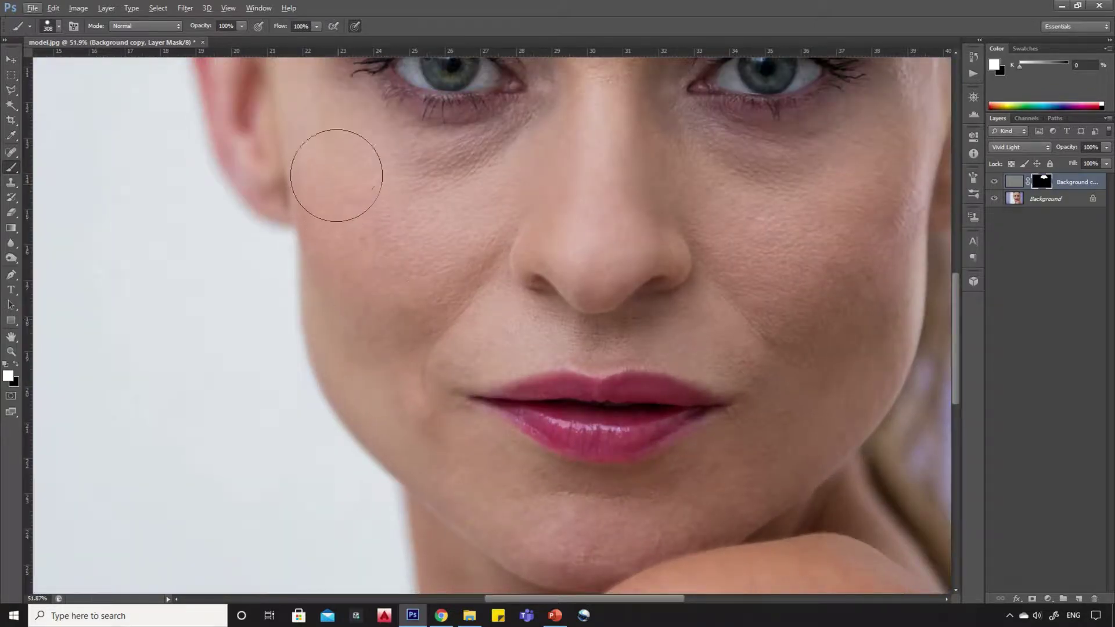
{"action": "left_click", "coordinate": [59, 26]}
{"action": "double_click", "coordinate": [124, 50]}
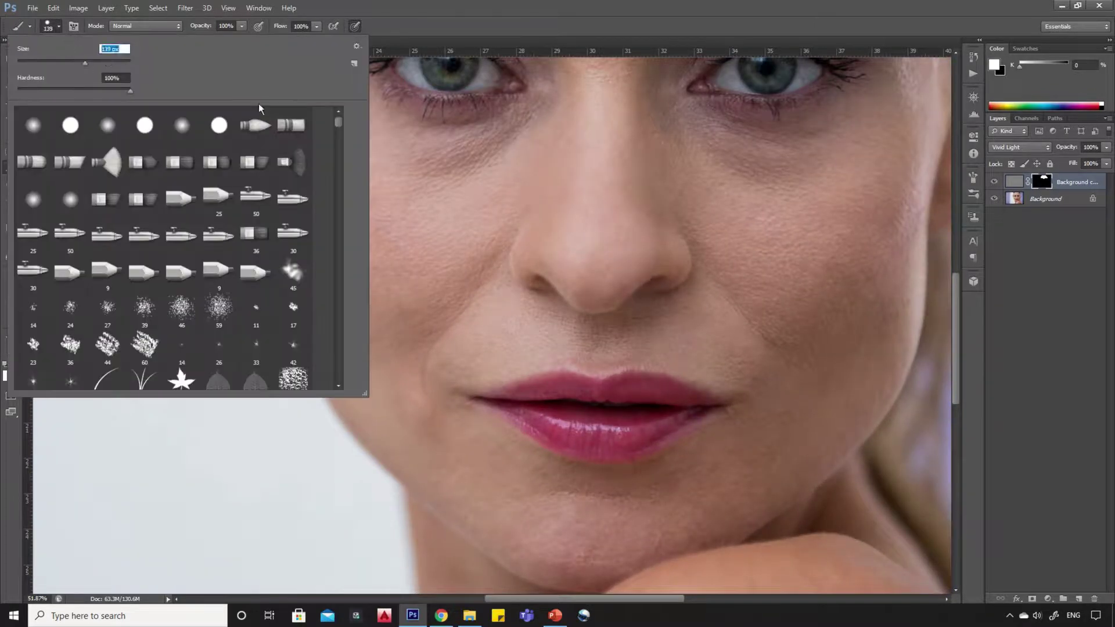
{"action": "type", "text": "139"}
{"action": "key", "text": "Return"}
{"action": "mouse_move", "coordinate": [311, 87]}
{"action": "left_mouse_down"}
{"action": "mouse_move", "coordinate": [356, 320]}
{"action": "mouse_move", "coordinate": [346, 331]}
{"action": "mouse_move", "coordinate": [328, 300]}
{"action": "mouse_move", "coordinate": [305, 139]}
{"action": "mouse_move", "coordinate": [340, 379]}
{"action": "mouse_move", "coordinate": [319, 271]}
{"action": "mouse_move", "coordinate": [325, 348]}
{"action": "mouse_move", "coordinate": [342, 391]}
{"action": "mouse_move", "coordinate": [357, 402]}
{"action": "mouse_move", "coordinate": [339, 380]}
{"action": "mouse_move", "coordinate": [398, 449]}
{"action": "mouse_move", "coordinate": [525, 548]}
{"action": "mouse_move", "coordinate": [409, 469]}
{"action": "mouse_move", "coordinate": [345, 391]}
{"action": "mouse_move", "coordinate": [421, 448]}
{"action": "mouse_move", "coordinate": [423, 381]}
{"action": "mouse_move", "coordinate": [405, 389]}
{"action": "mouse_move", "coordinate": [380, 379]}
{"action": "mouse_move", "coordinate": [454, 274]}
{"action": "mouse_move", "coordinate": [534, 114]}
{"action": "mouse_move", "coordinate": [499, 130]}
{"action": "mouse_move", "coordinate": [363, 118]}
{"action": "mouse_move", "coordinate": [381, 308]}
{"action": "mouse_move", "coordinate": [423, 167]}
{"action": "mouse_move", "coordinate": [447, 194]}
{"action": "mouse_move", "coordinate": [406, 306]}
{"action": "mouse_move", "coordinate": [510, 172]}
{"action": "mouse_move", "coordinate": [485, 268]}
{"action": "mouse_move", "coordinate": [420, 349]}
{"action": "mouse_move", "coordinate": [419, 414]}
{"action": "mouse_move", "coordinate": [443, 447]}
{"action": "mouse_move", "coordinate": [614, 501]}
{"action": "left_mouse_up"}
{"action": "key", "text": "h"}
{"action": "left_click_drag", "start_coordinate": [529, 533], "coordinate": [547, 498]}
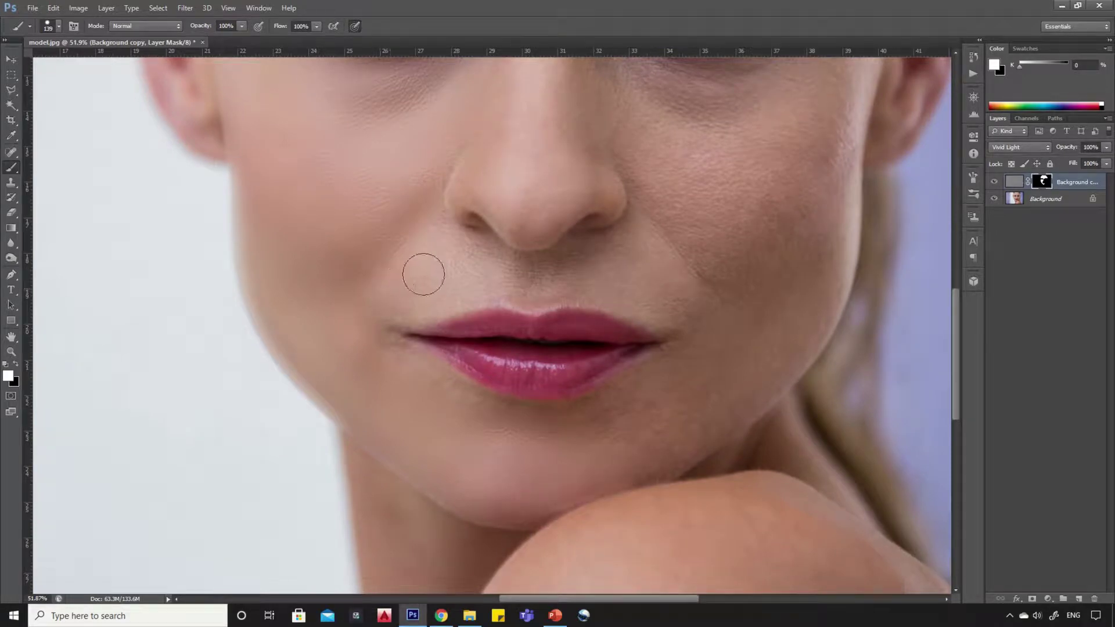
Paint the mask over the skin above the upper lip, beside the mouth and below the lower lip.
{"action": "mouse_move", "coordinate": [423, 275]}
{"action": "left_mouse_down"}
{"action": "mouse_move", "coordinate": [446, 258]}
{"action": "mouse_move", "coordinate": [501, 268]}
{"action": "left_mouse_up"}
{"action": "mouse_move", "coordinate": [430, 294]}
{"action": "left_mouse_down"}
{"action": "mouse_move", "coordinate": [380, 326]}
{"action": "mouse_move", "coordinate": [389, 364]}
{"action": "mouse_move", "coordinate": [474, 408]}
{"action": "left_mouse_up"}
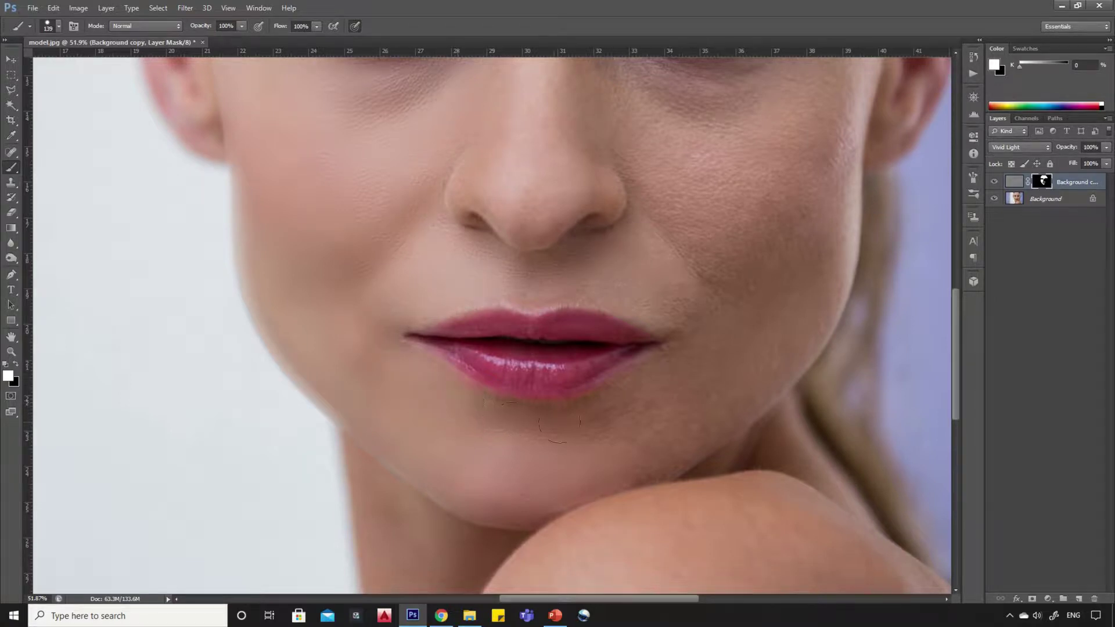
{"action": "mouse_move", "coordinate": [582, 469]}
{"action": "left_mouse_down"}
{"action": "mouse_move", "coordinate": [529, 508]}
{"action": "mouse_move", "coordinate": [673, 455]}
{"action": "mouse_move", "coordinate": [710, 429]}
{"action": "mouse_move", "coordinate": [642, 428]}
{"action": "left_mouse_up"}
Paint the mask over the under-eye area and cheek on the side facing the purple backdrop.
{"action": "scroll", "coordinate": [324, 468], "scroll_direction": "down", "scroll_amount": 3}
{"action": "scroll", "coordinate": [566, 240], "scroll_direction": "up", "scroll_amount": 2}
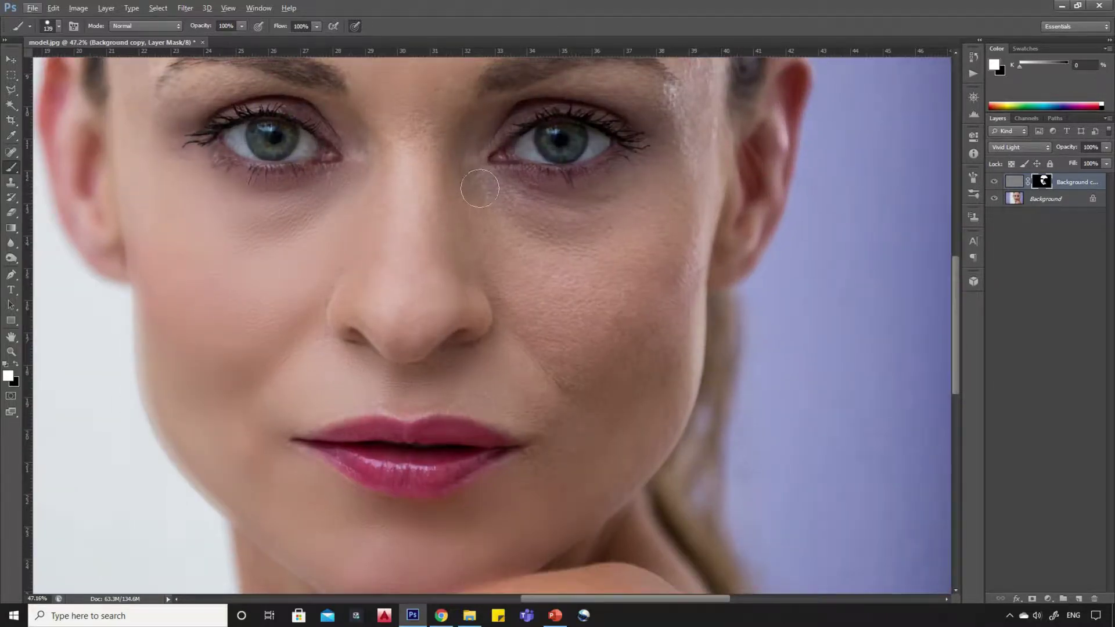
{"action": "mouse_move", "coordinate": [479, 190]}
{"action": "left_mouse_down"}
{"action": "mouse_move", "coordinate": [619, 189]}
{"action": "mouse_move", "coordinate": [666, 157]}
{"action": "left_mouse_up"}
{"action": "mouse_move", "coordinate": [701, 199]}
{"action": "left_mouse_down"}
{"action": "mouse_move", "coordinate": [674, 401]}
{"action": "mouse_move", "coordinate": [646, 456]}
{"action": "mouse_move", "coordinate": [621, 475]}
{"action": "mouse_move", "coordinate": [590, 495]}
{"action": "mouse_move", "coordinate": [552, 489]}
{"action": "mouse_move", "coordinate": [531, 472]}
{"action": "mouse_move", "coordinate": [547, 463]}
{"action": "mouse_move", "coordinate": [536, 414]}
{"action": "mouse_move", "coordinate": [489, 391]}
{"action": "mouse_move", "coordinate": [412, 393]}
{"action": "left_mouse_up"}
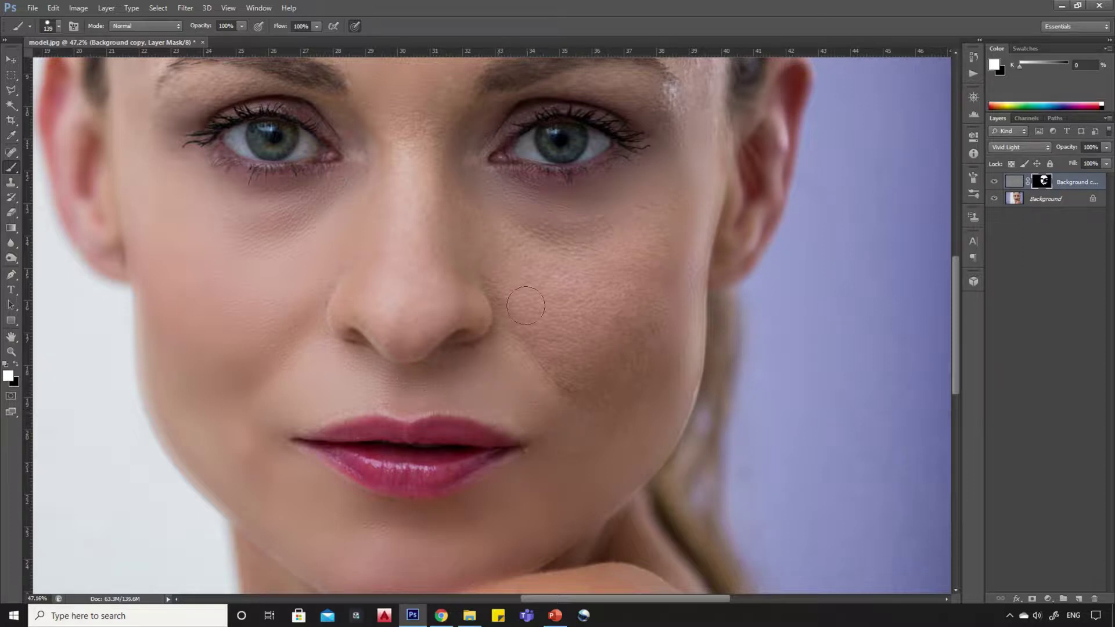
{"action": "mouse_move", "coordinate": [526, 306]}
{"action": "left_mouse_down"}
{"action": "mouse_move", "coordinate": [500, 259]}
{"action": "mouse_move", "coordinate": [507, 343]}
{"action": "mouse_move", "coordinate": [494, 349]}
{"action": "mouse_move", "coordinate": [509, 314]}
{"action": "mouse_move", "coordinate": [482, 235]}
{"action": "left_mouse_up"}
{"action": "mouse_move", "coordinate": [583, 215]}
{"action": "left_mouse_down"}
{"action": "mouse_move", "coordinate": [675, 195]}
{"action": "mouse_move", "coordinate": [676, 178]}
{"action": "mouse_move", "coordinate": [541, 269]}
{"action": "mouse_move", "coordinate": [522, 247]}
{"action": "mouse_move", "coordinate": [658, 256]}
{"action": "mouse_move", "coordinate": [538, 300]}
{"action": "mouse_move", "coordinate": [637, 308]}
{"action": "left_mouse_up"}
Paint the mask over the remaining skin around the nose and between the eyebrows.
{"action": "scroll", "coordinate": [578, 358], "scroll_direction": "down", "scroll_amount": 4}
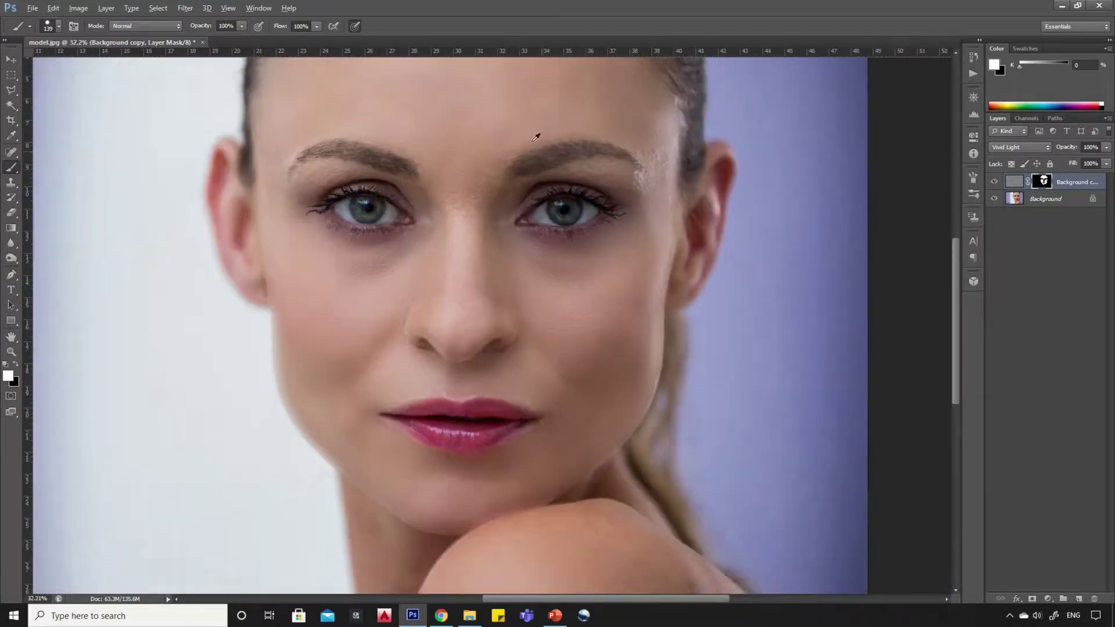
{"action": "scroll", "coordinate": [450, 214], "scroll_direction": "up", "scroll_amount": 5}
{"action": "mouse_move", "coordinate": [441, 304]}
{"action": "left_mouse_down"}
{"action": "mouse_move", "coordinate": [393, 229]}
{"action": "mouse_move", "coordinate": [381, 187]}
{"action": "mouse_move", "coordinate": [390, 204]}
{"action": "mouse_move", "coordinate": [327, 153]}
{"action": "mouse_move", "coordinate": [252, 137]}
{"action": "mouse_move", "coordinate": [190, 142]}
{"action": "mouse_move", "coordinate": [172, 153]}
{"action": "mouse_move", "coordinate": [149, 219]}
{"action": "left_mouse_up"}
{"action": "mouse_move", "coordinate": [505, 351]}
{"action": "left_mouse_down"}
{"action": "mouse_move", "coordinate": [334, 369]}
{"action": "mouse_move", "coordinate": [381, 326]}
{"action": "mouse_move", "coordinate": [386, 276]}
{"action": "mouse_move", "coordinate": [404, 299]}
{"action": "mouse_move", "coordinate": [513, 349]}
{"action": "mouse_move", "coordinate": [507, 313]}
{"action": "mouse_move", "coordinate": [565, 264]}
{"action": "mouse_move", "coordinate": [465, 211]}
{"action": "left_mouse_up"}
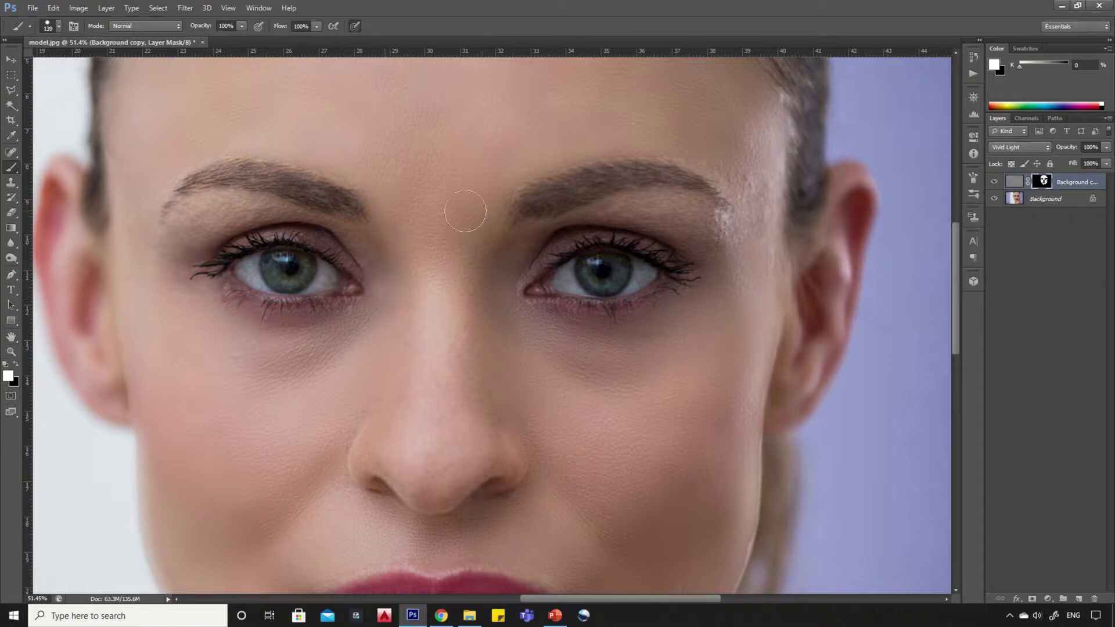
Reduce the brush size to 76 px and paint the mask over the eyelids and the shiny temple beside the eyebrow.
{"action": "left_click", "coordinate": [59, 25]}
{"action": "left_click", "coordinate": [597, 216]}
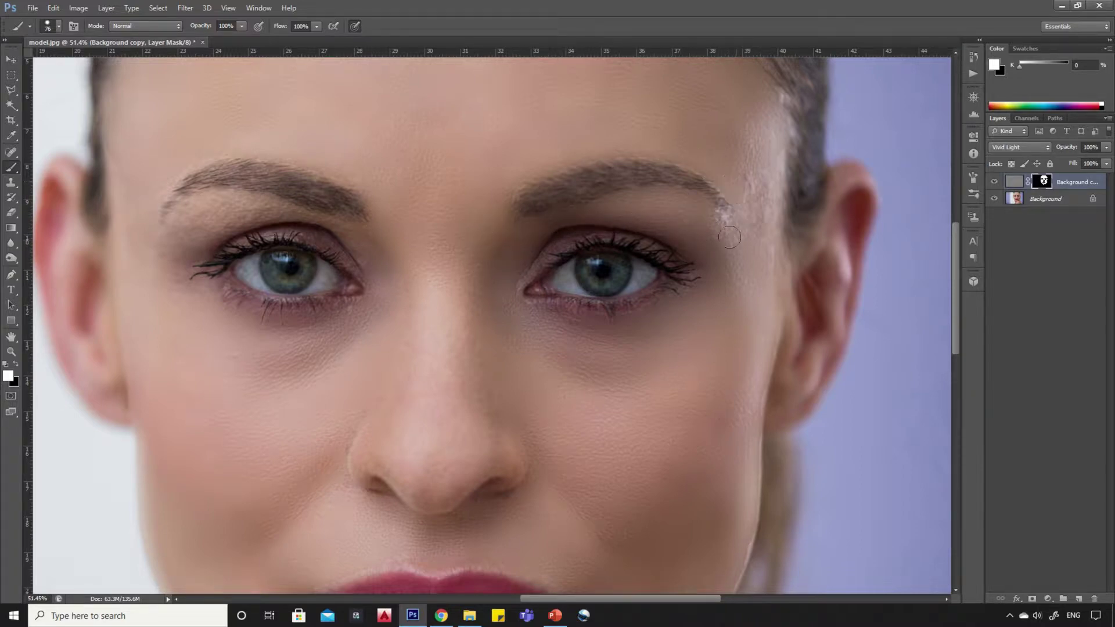
{"action": "mouse_move", "coordinate": [777, 119]}
{"action": "left_mouse_down"}
{"action": "mouse_move", "coordinate": [786, 139]}
{"action": "mouse_move", "coordinate": [773, 284]}
{"action": "left_mouse_up"}
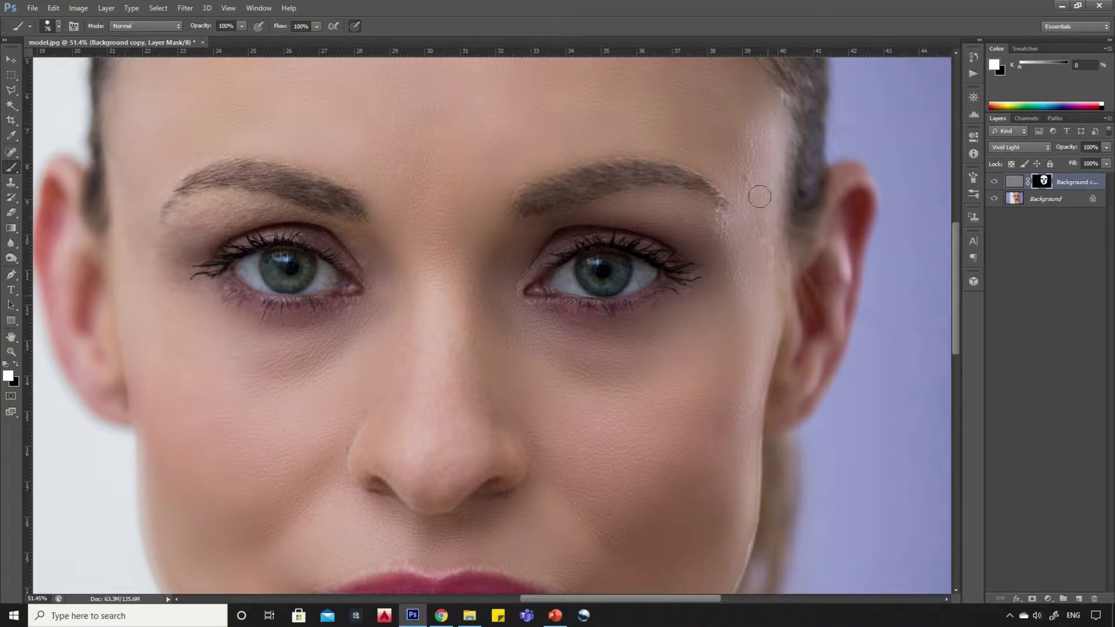
{"action": "mouse_move", "coordinate": [189, 216]}
{"action": "left_mouse_down"}
{"action": "mouse_move", "coordinate": [267, 204]}
{"action": "mouse_move", "coordinate": [355, 241]}
{"action": "left_mouse_up"}
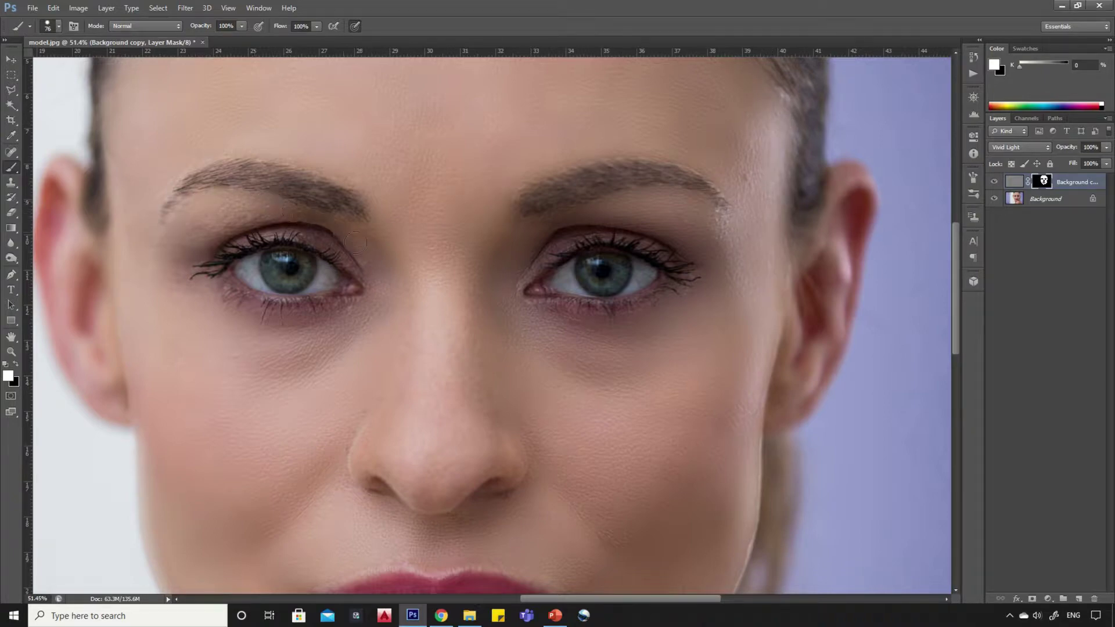
Paint the mask over the skin from the inner under-eye corner to the temple on the side facing the white backdrop.
{"action": "mouse_move", "coordinate": [362, 303]}
{"action": "left_mouse_down"}
{"action": "mouse_move", "coordinate": [313, 222]}
{"action": "mouse_move", "coordinate": [208, 225]}
{"action": "mouse_move", "coordinate": [173, 260]}
{"action": "mouse_move", "coordinate": [268, 218]}
{"action": "mouse_move", "coordinate": [182, 210]}
{"action": "mouse_move", "coordinate": [149, 238]}
{"action": "left_mouse_up"}
{"action": "scroll", "coordinate": [155, 202], "scroll_direction": "up", "scroll_amount": 1}
{"action": "scroll", "coordinate": [156, 202], "scroll_direction": "left", "scroll_amount": 1}
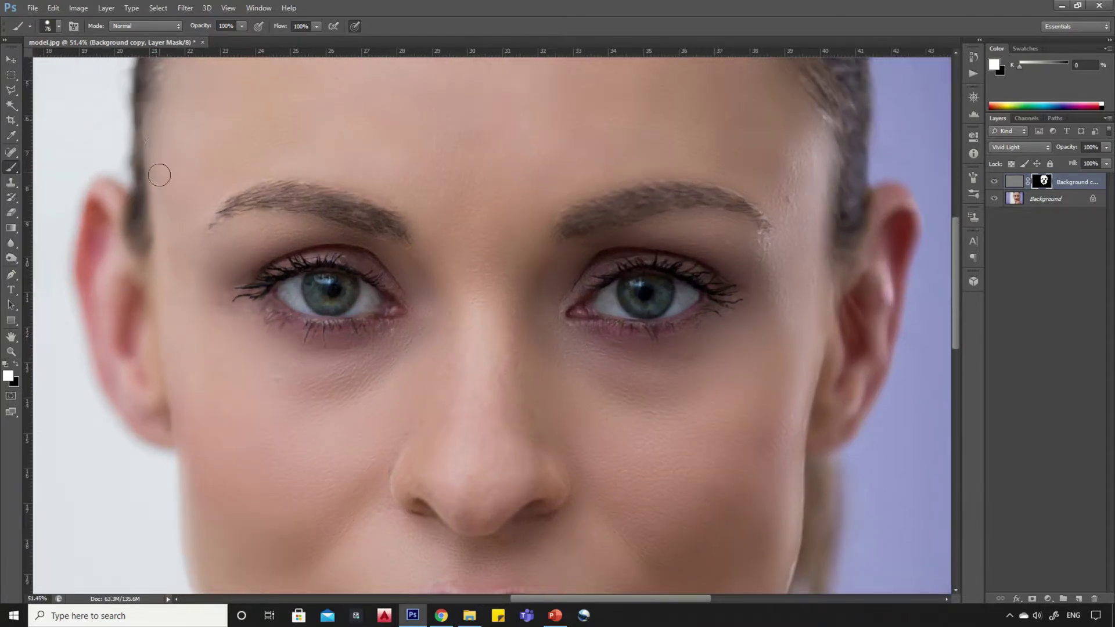
Paint the mask over the skin beside the nostril and upper cheek on the side facing the white backdrop.
{"action": "scroll", "coordinate": [166, 249], "scroll_direction": "down", "scroll_amount": 1}
{"action": "scroll", "coordinate": [652, 266], "scroll_direction": "right", "scroll_amount": 1}
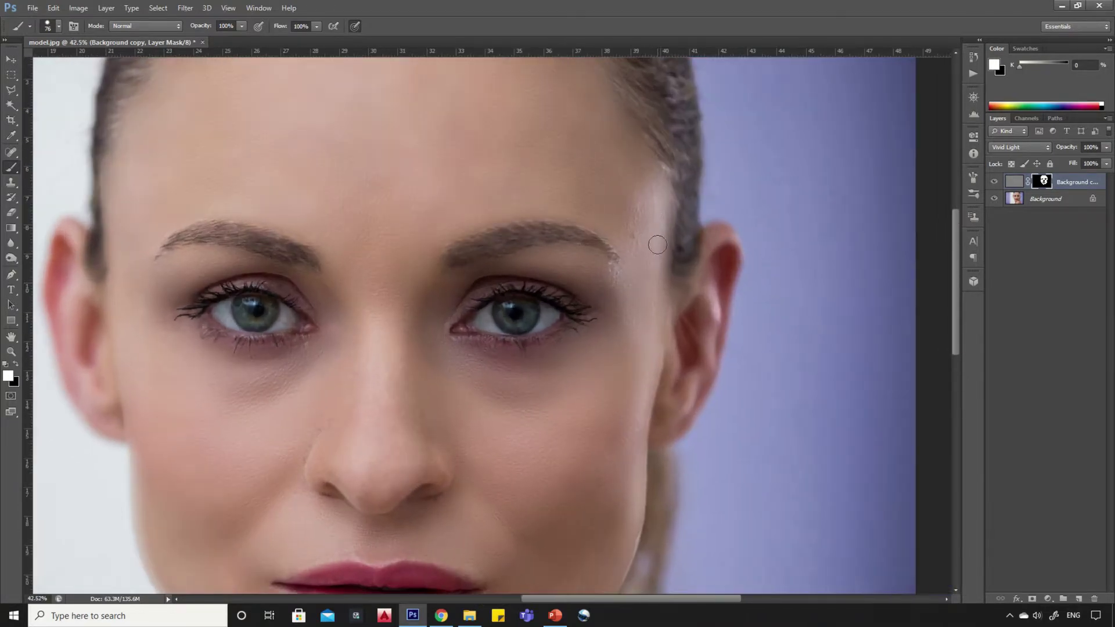
{"action": "scroll", "coordinate": [659, 286], "scroll_direction": "down", "scroll_amount": 1}
{"action": "scroll", "coordinate": [435, 372], "scroll_direction": "up", "scroll_amount": 3}
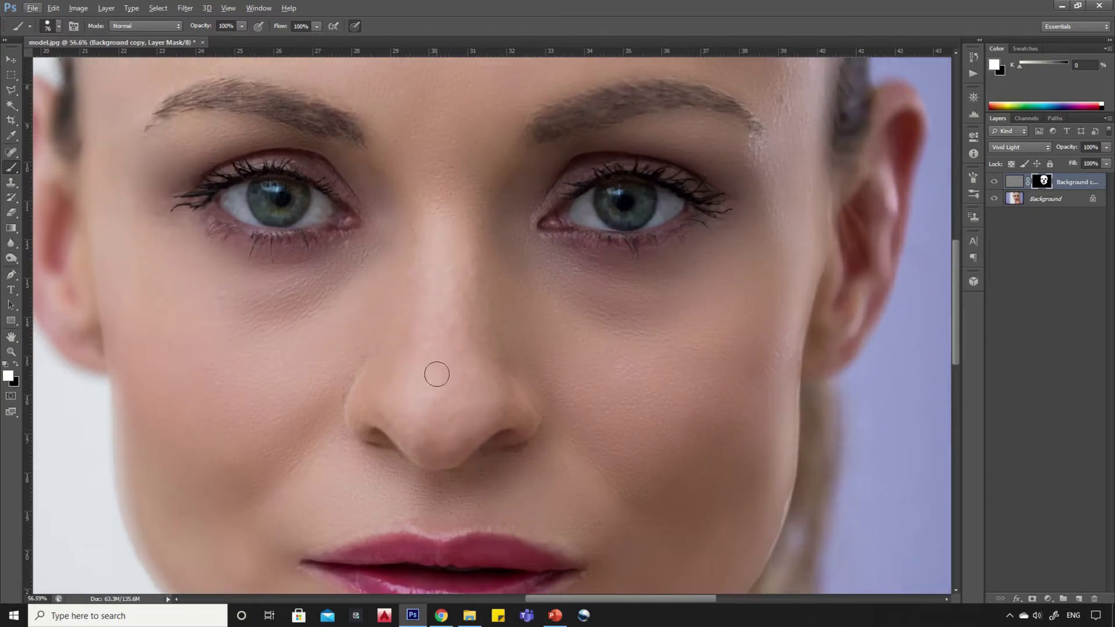
{"action": "left_click_drag", "start_coordinate": [376, 349], "coordinate": [337, 395]}
Compare the whole portrait before and after retouching by hiding and showing the Background copy layer twice.
{"action": "scroll", "coordinate": [612, 382], "scroll_direction": "down", "scroll_amount": 3}
{"action": "scroll", "coordinate": [612, 381], "scroll_direction": "down", "scroll_amount": 1}
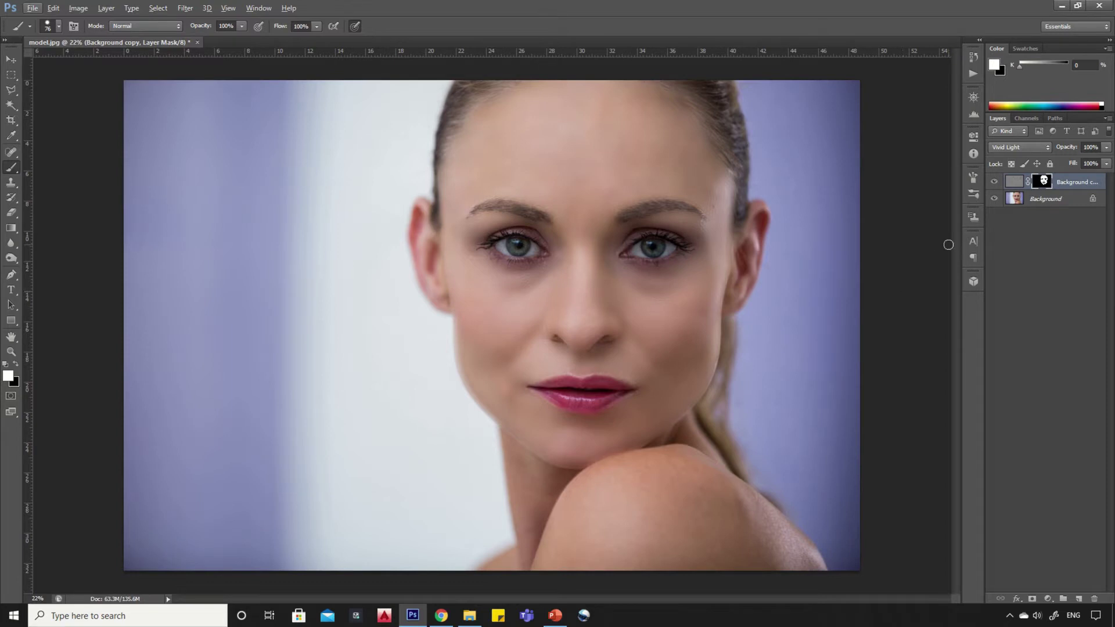
{"action": "left_click", "coordinate": [995, 183]}
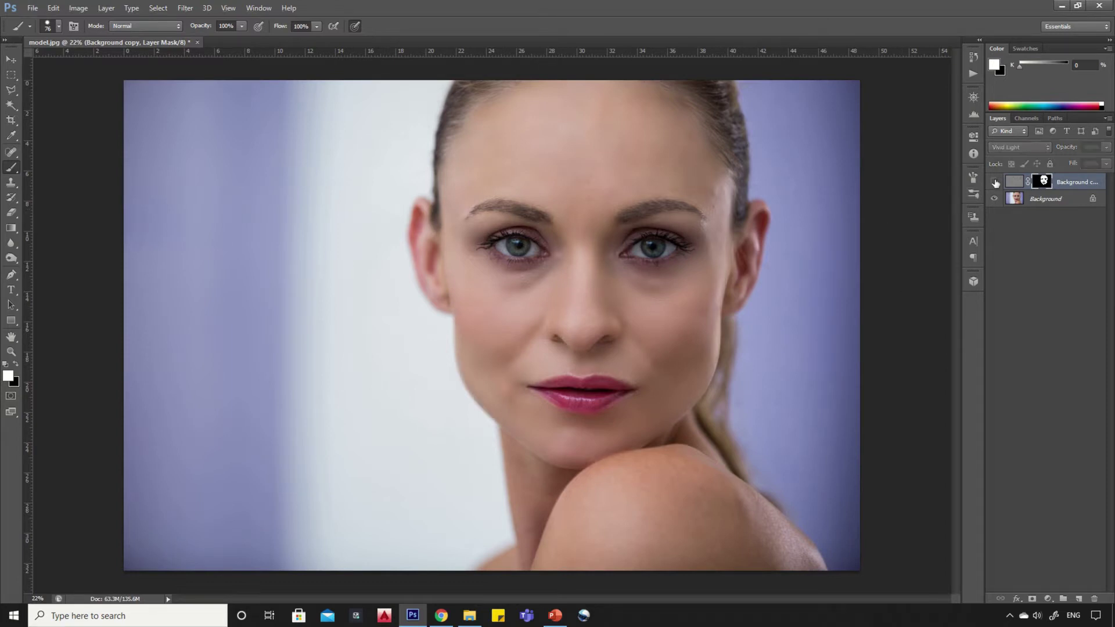
{"action": "left_click", "coordinate": [995, 183]}
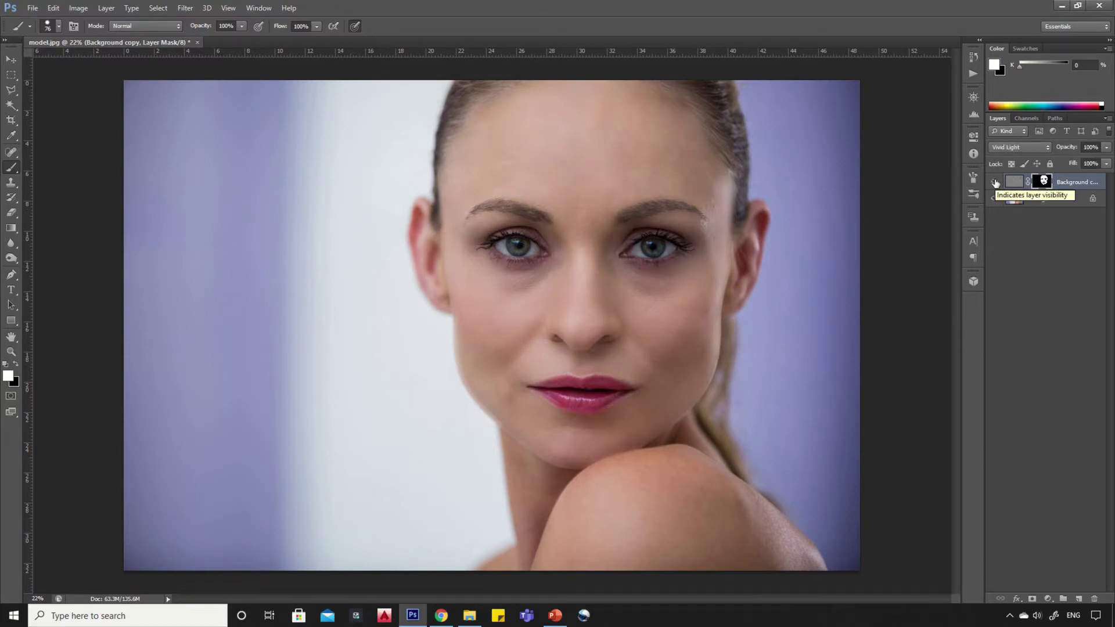
{"action": "left_click", "coordinate": [995, 183]}
{"action": "left_click", "coordinate": [995, 183]}
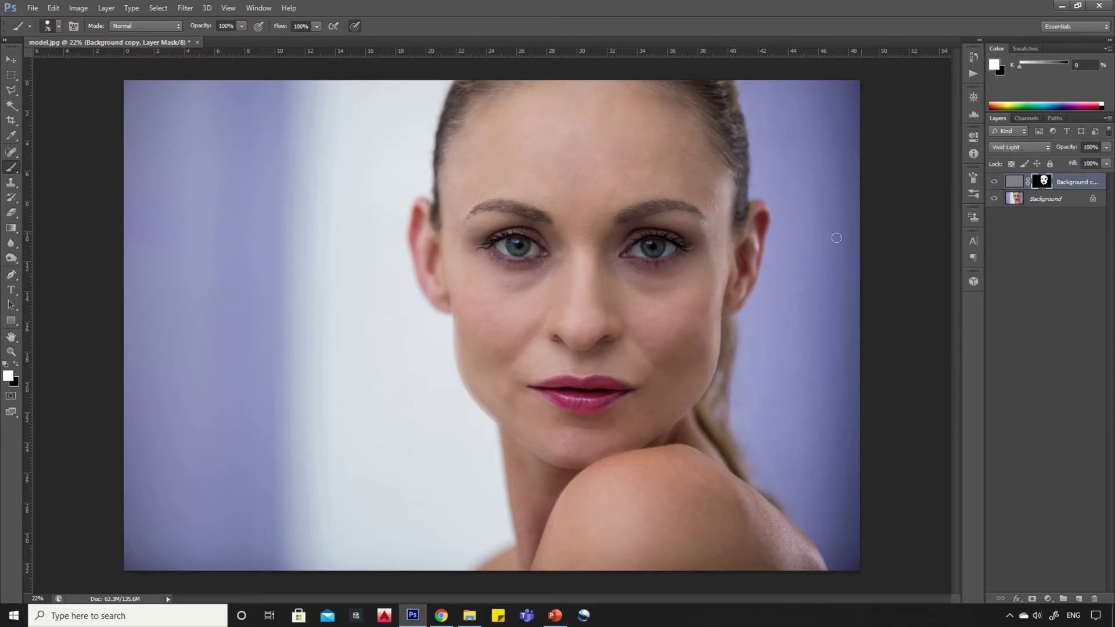